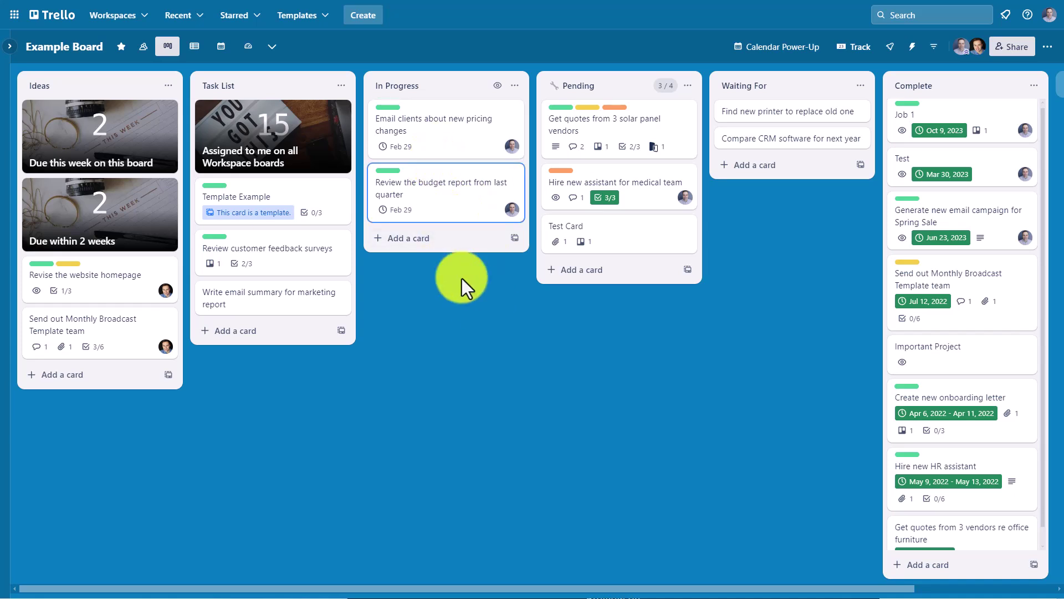
# Archive the 'Email clients about new pricing changes' card from its details.
pyautogui.click(446, 155)
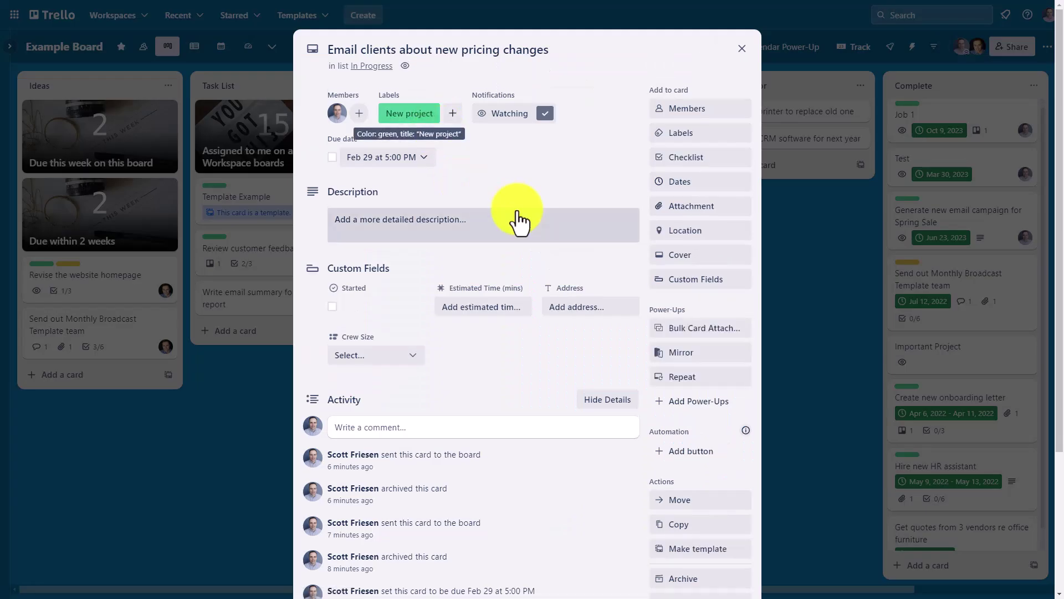
pyautogui.scroll(-3, 531, 257)
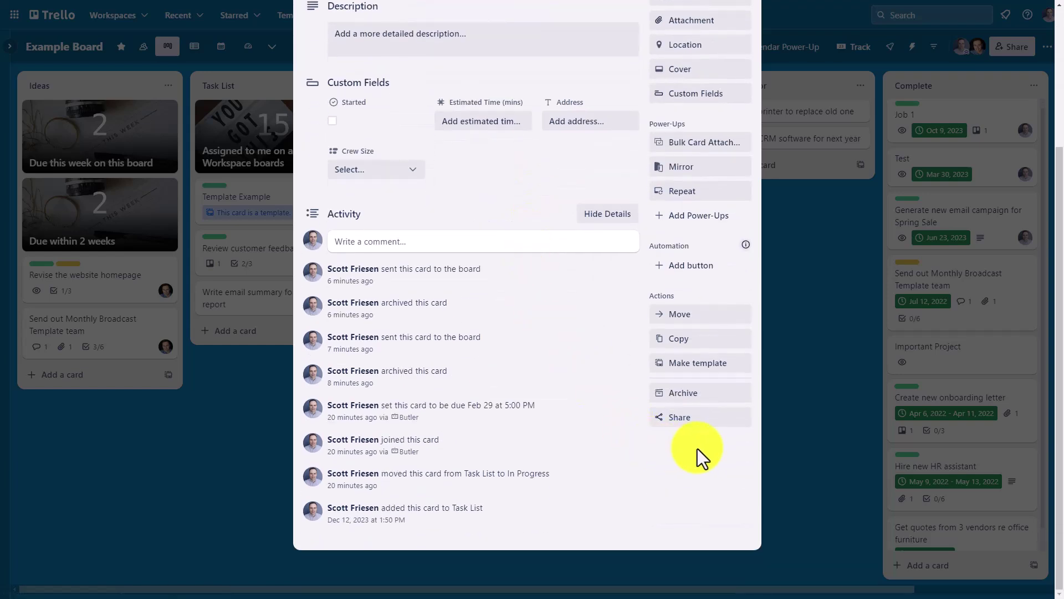
pyautogui.click(711, 406)
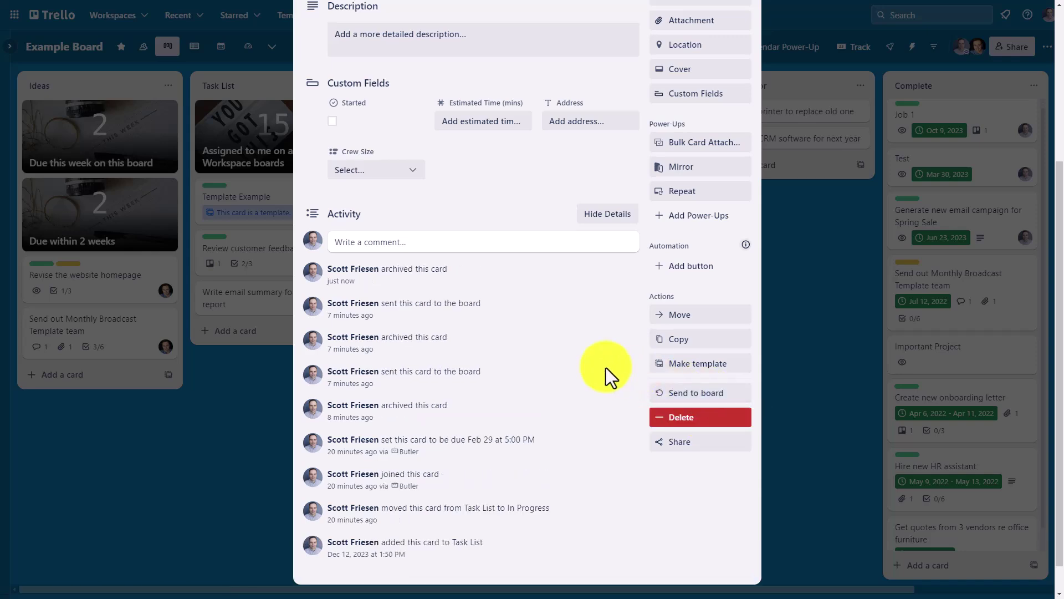
# Send the archived card back to In Progress and close its details.
pyautogui.scroll(3, 606, 367)
pyautogui.scroll(1, 606, 367)
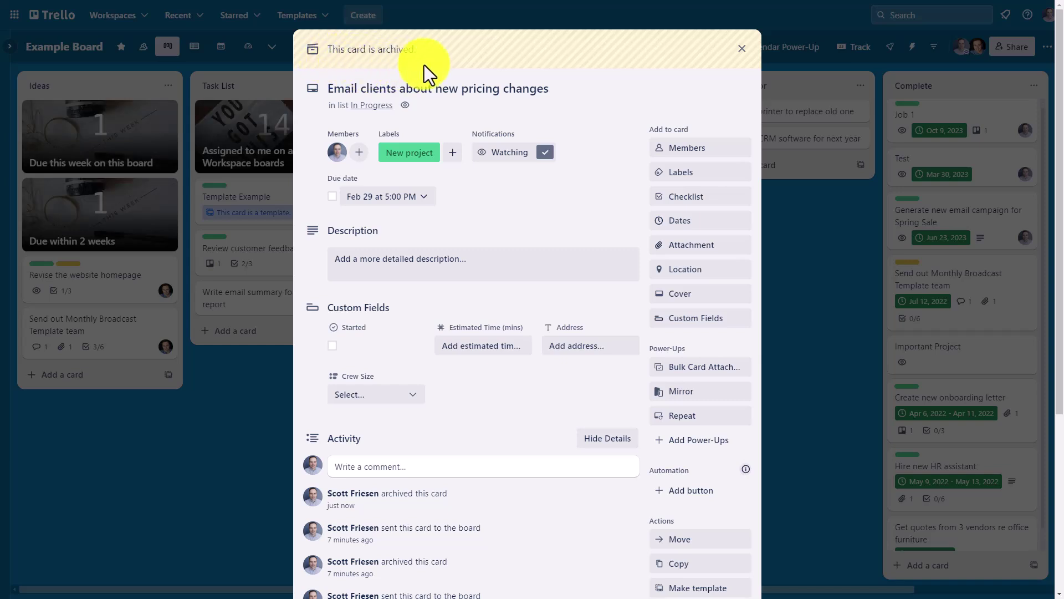
pyautogui.scroll(-5, 557, 243)
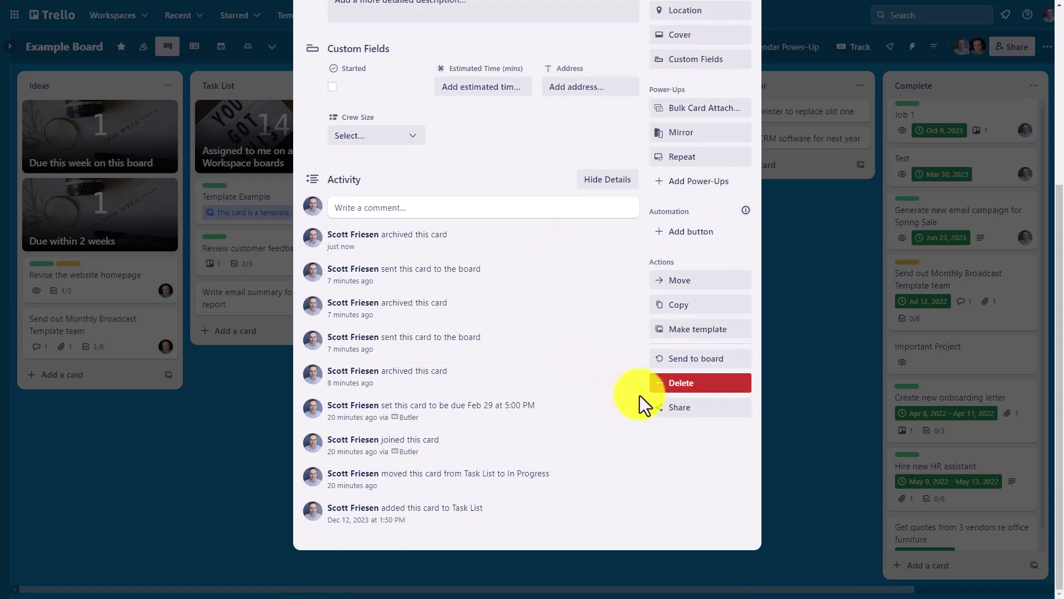
pyautogui.click(693, 360)
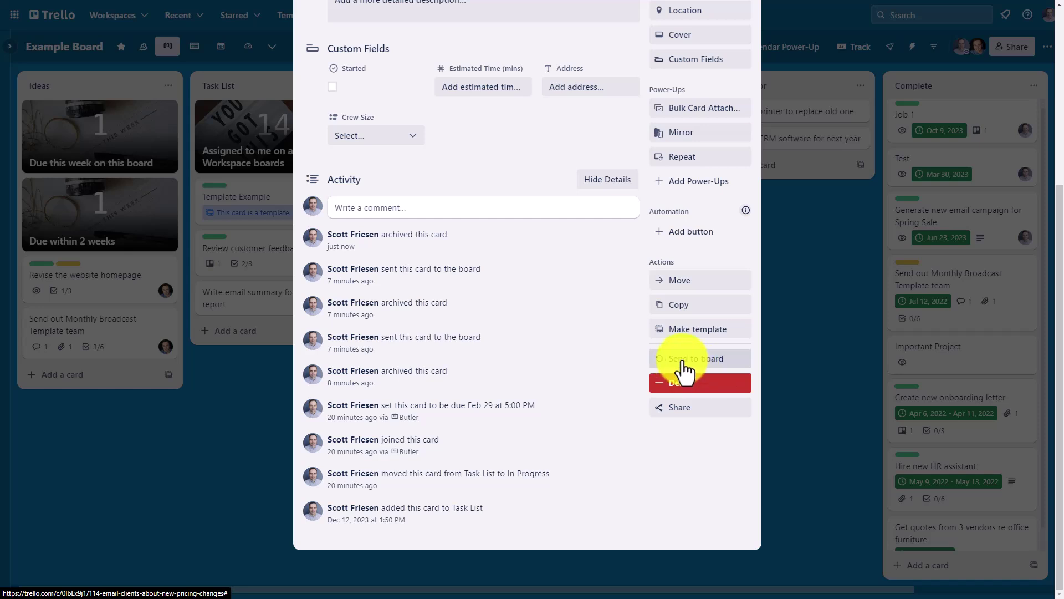
pyautogui.scroll(4, 601, 390)
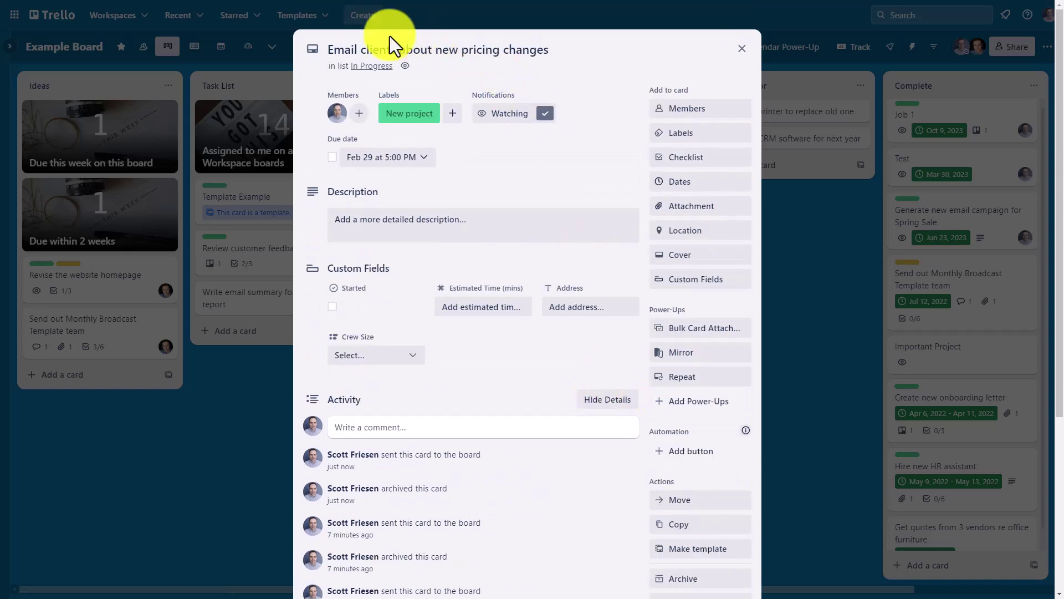
pyautogui.click(742, 50)
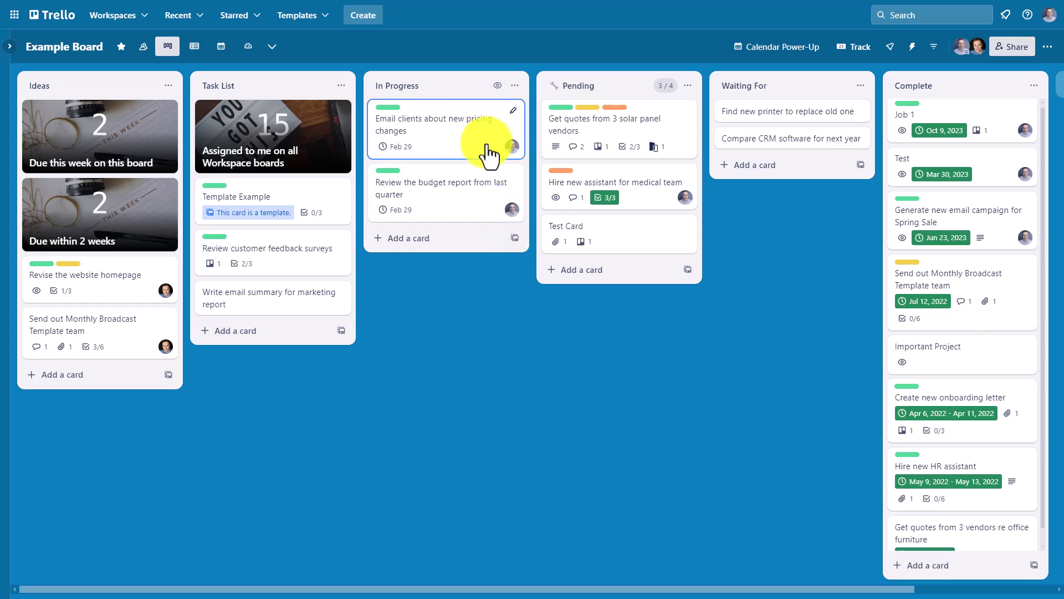
pyautogui.click(513, 111)
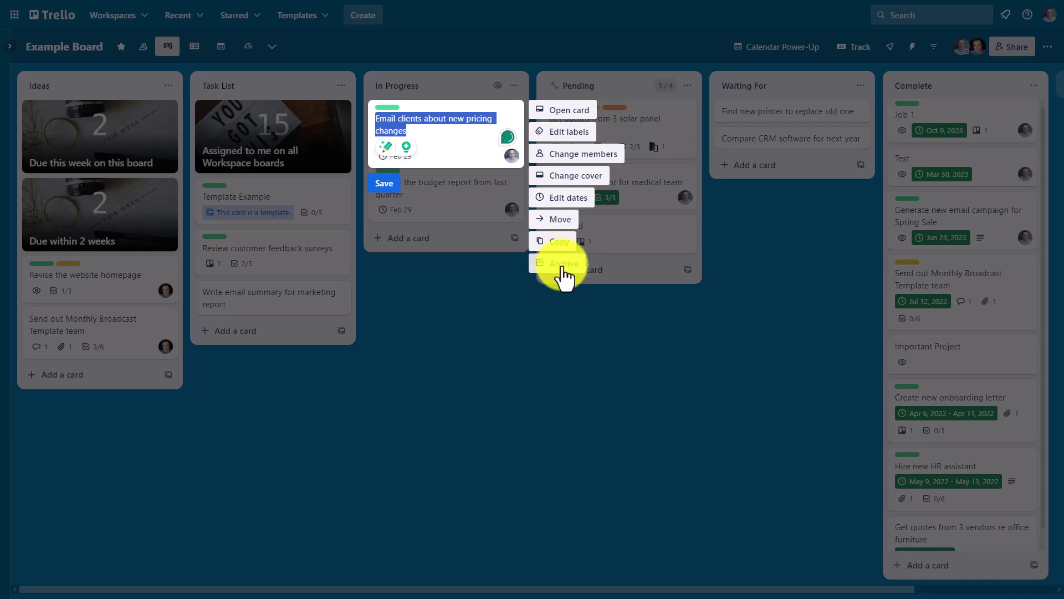
pyautogui.click(470, 298)
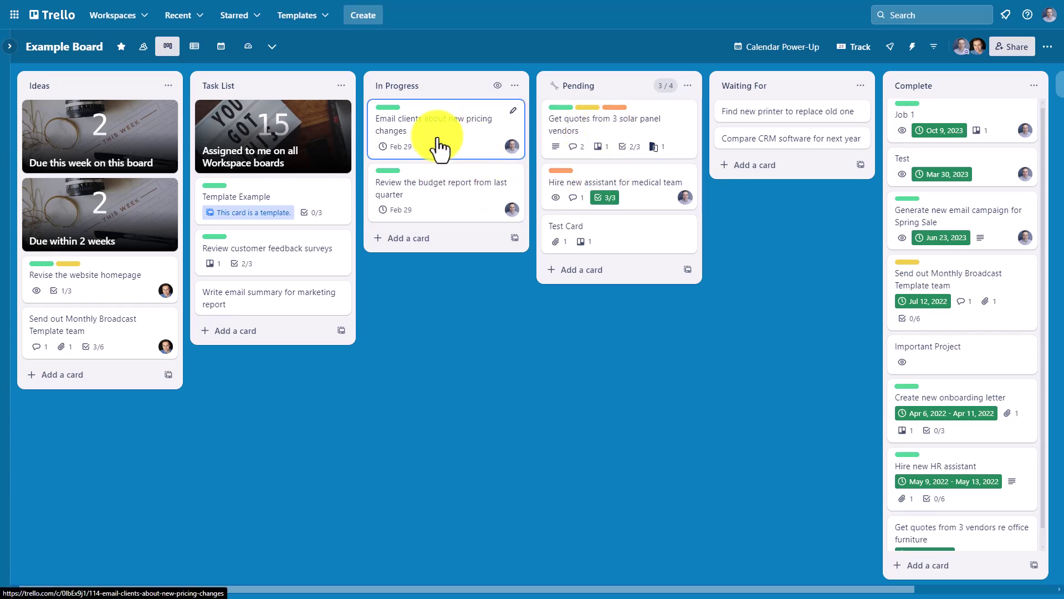
# Archive the Email clients and budget report cards with C, undoing each from the toast.
pyautogui.press('c')
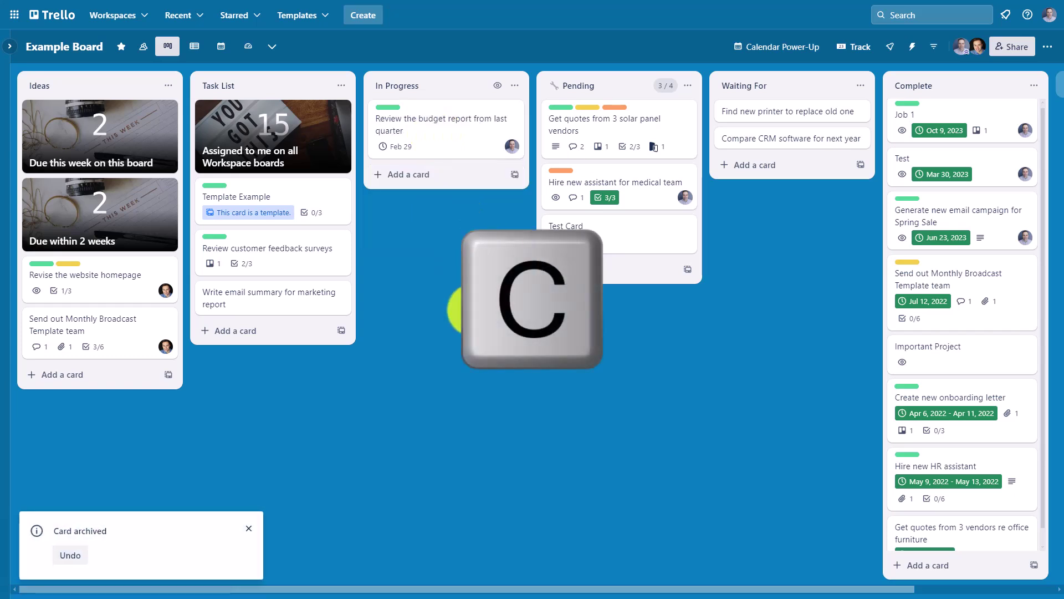
pyautogui.click(70, 555)
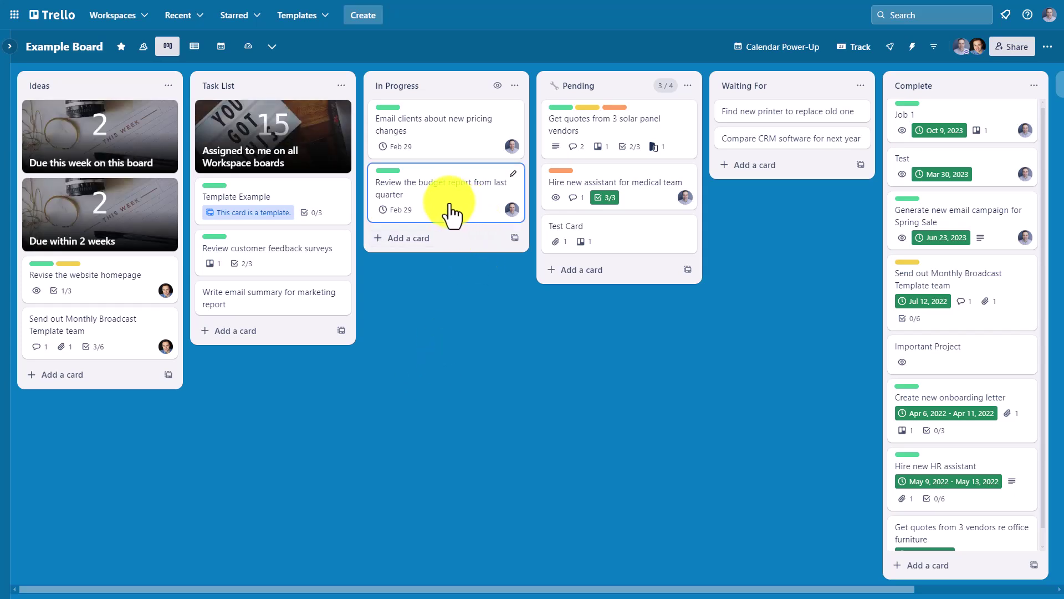
pyautogui.press('c')
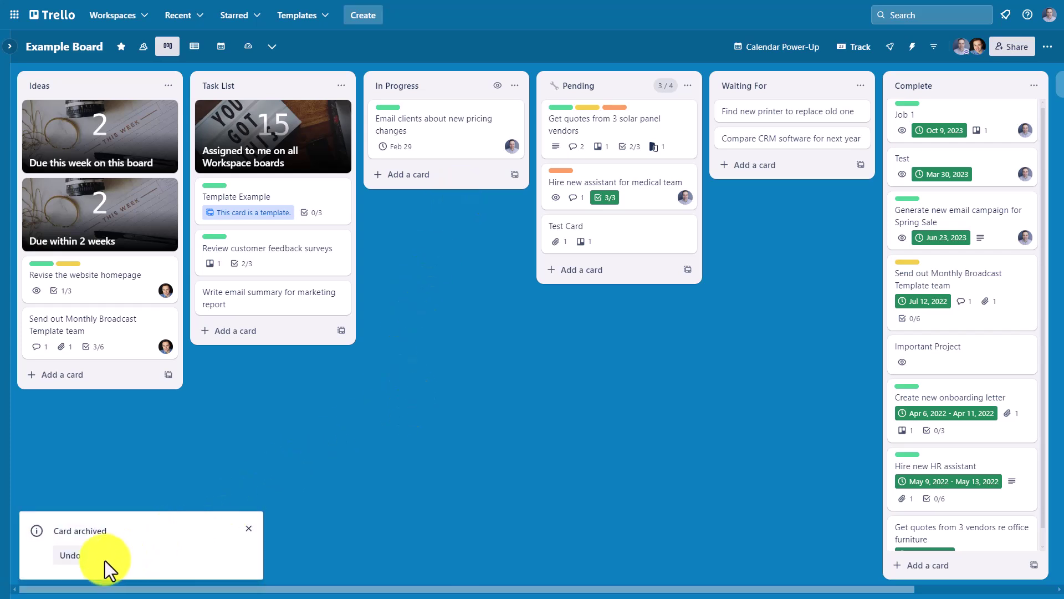
pyautogui.click(73, 557)
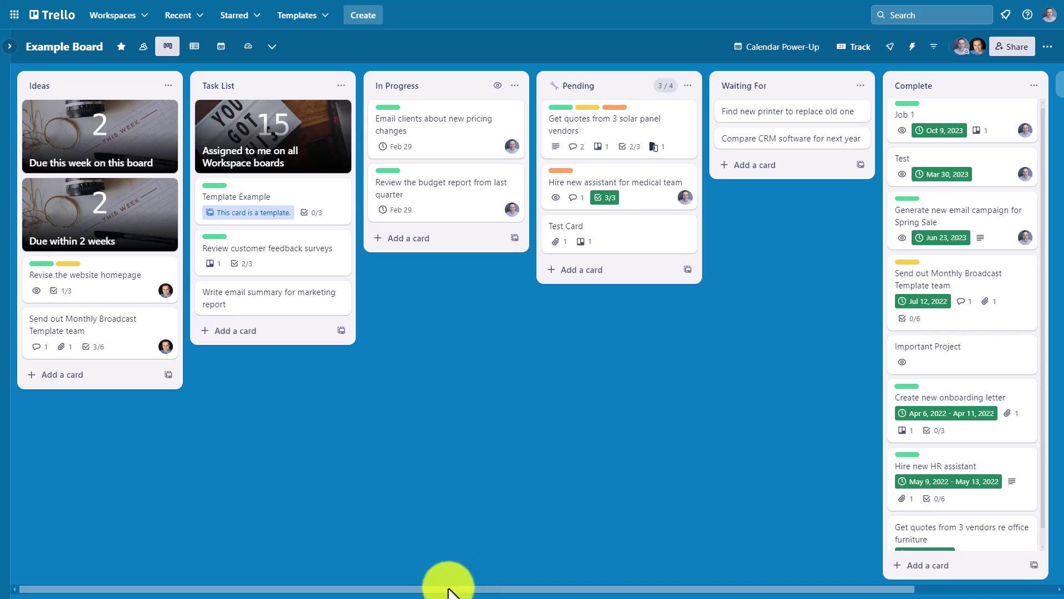
# Scroll the board right and archive the Waiting For list from its actions menu.
pyautogui.moveTo(448, 591); pyautogui.dragTo(612, 588)
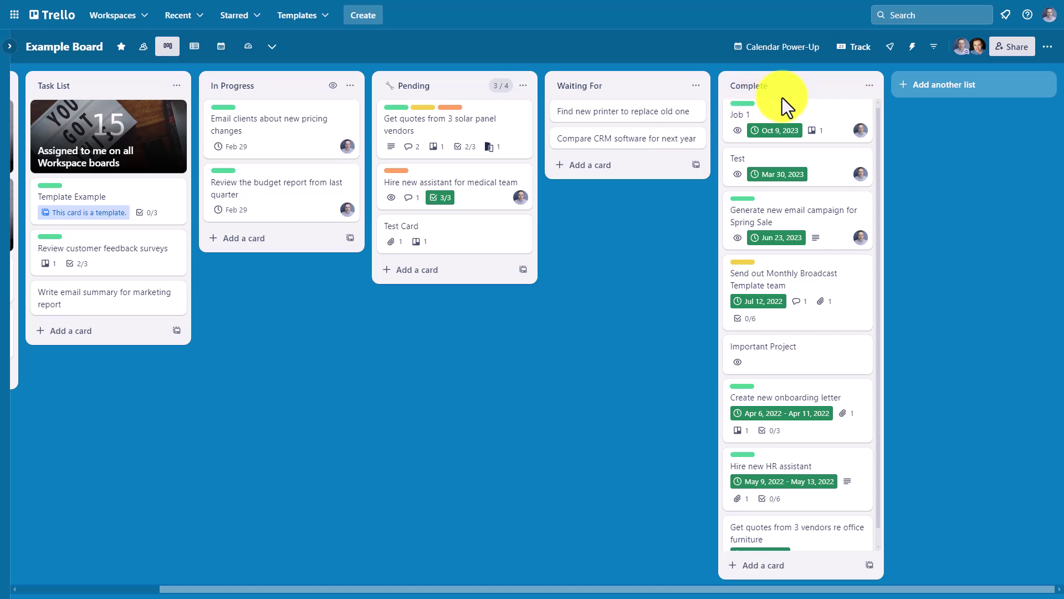
pyautogui.scroll(-1, 793, 180)
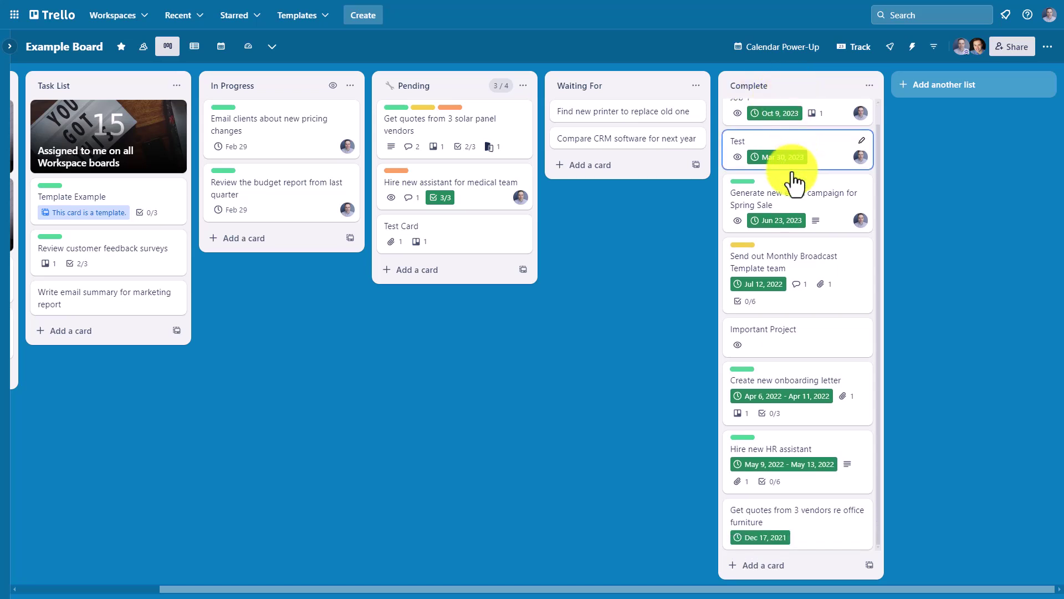
pyautogui.scroll(1, 801, 260)
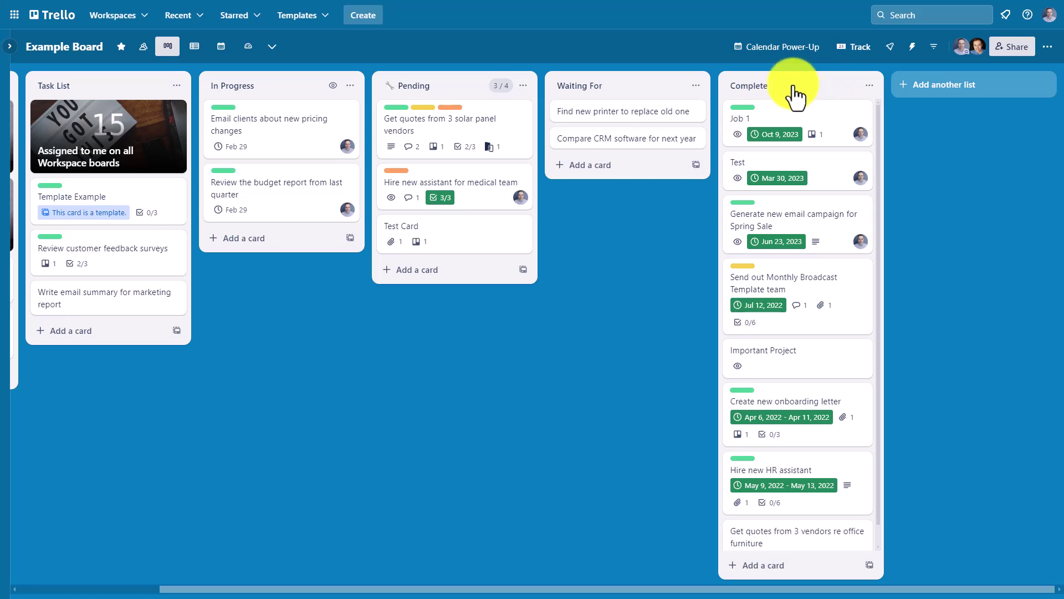
pyautogui.click(696, 88)
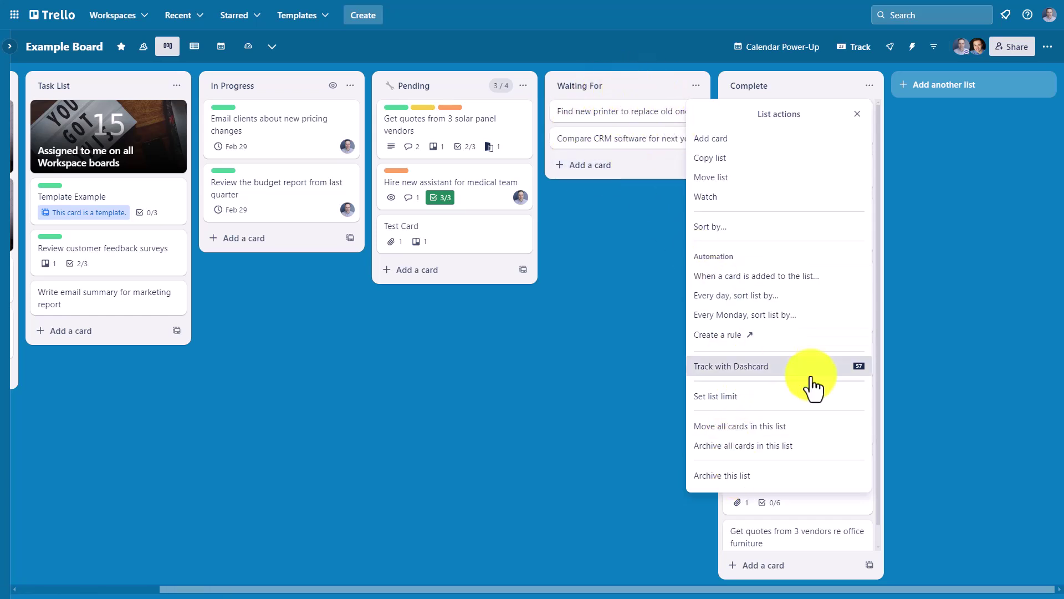
pyautogui.click(728, 484)
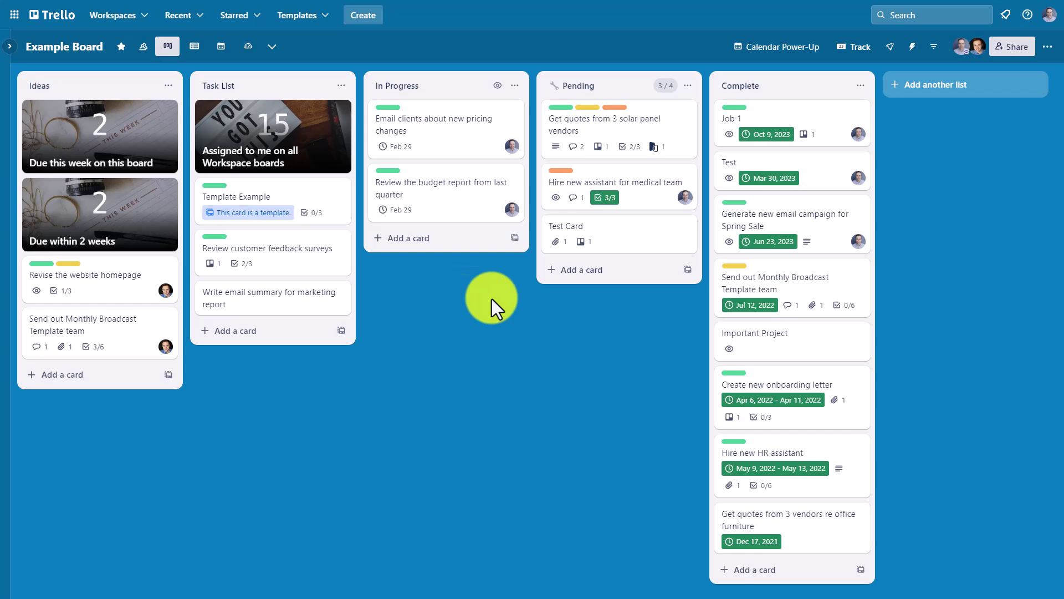
# Review the Email clients card's activity, then close its details.
pyautogui.click(442, 127)
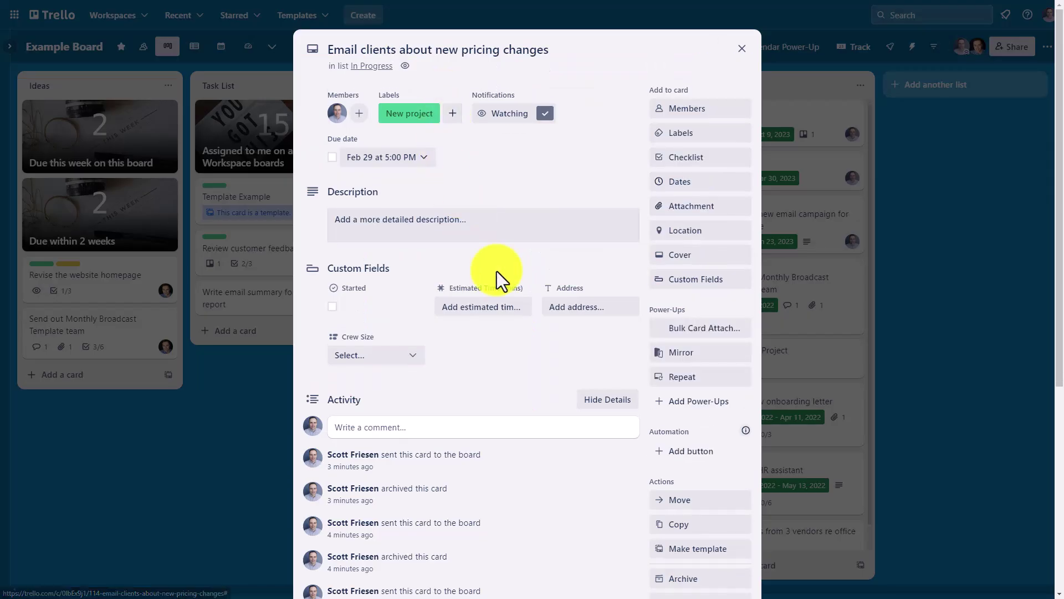
pyautogui.scroll(-6, 520, 323)
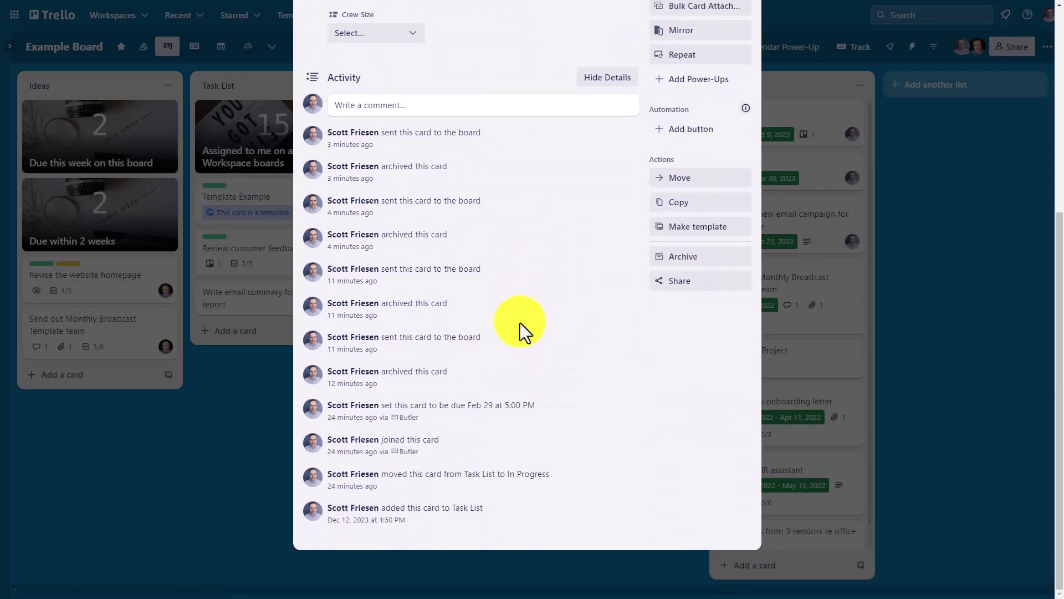
pyautogui.scroll(6, 520, 323)
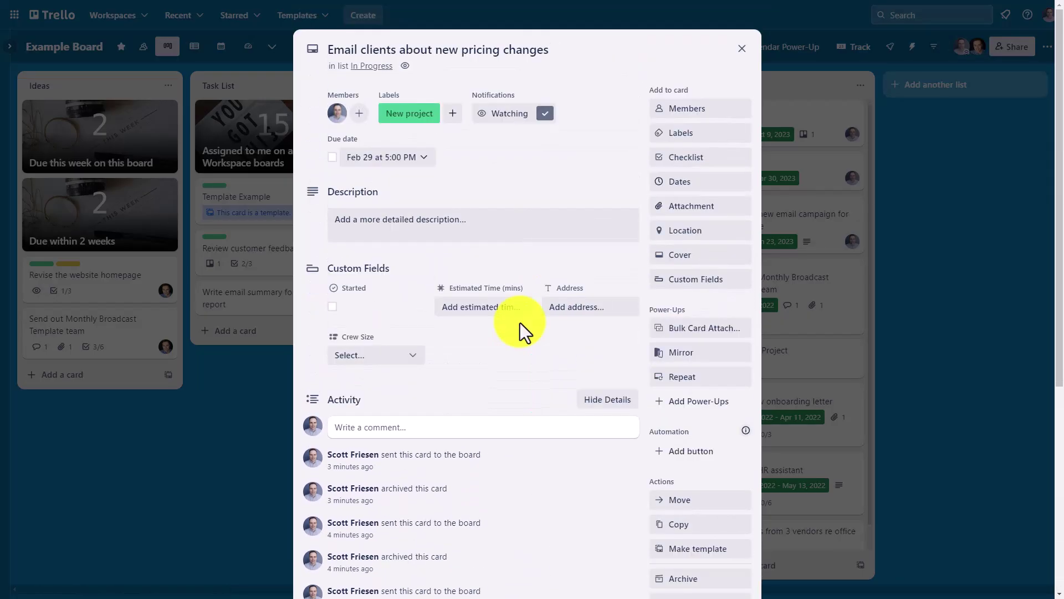
pyautogui.scroll(-3, 518, 321)
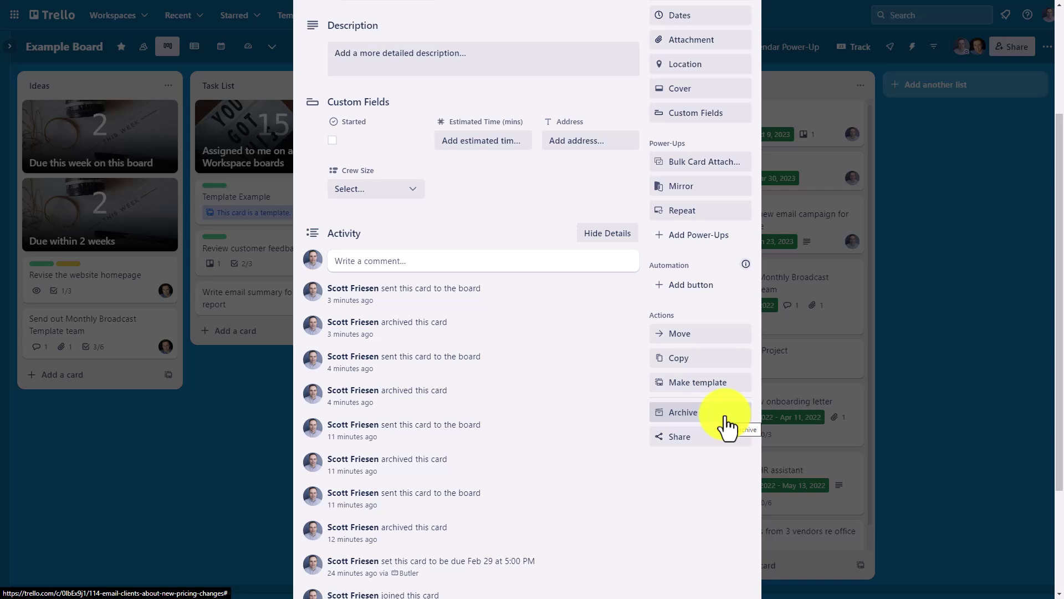
pyautogui.scroll(3, 862, 313)
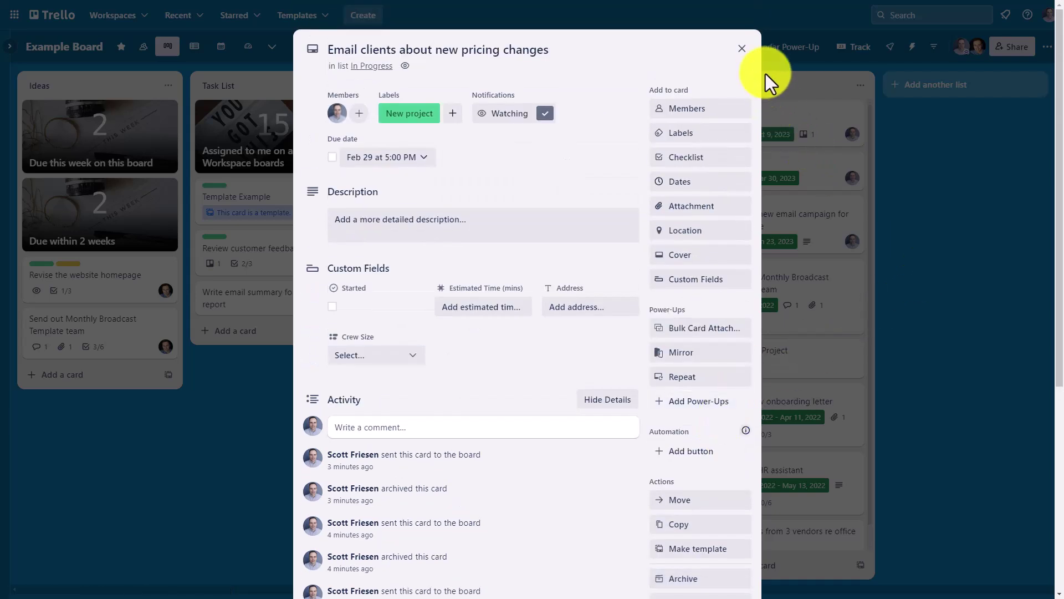
pyautogui.click(744, 51)
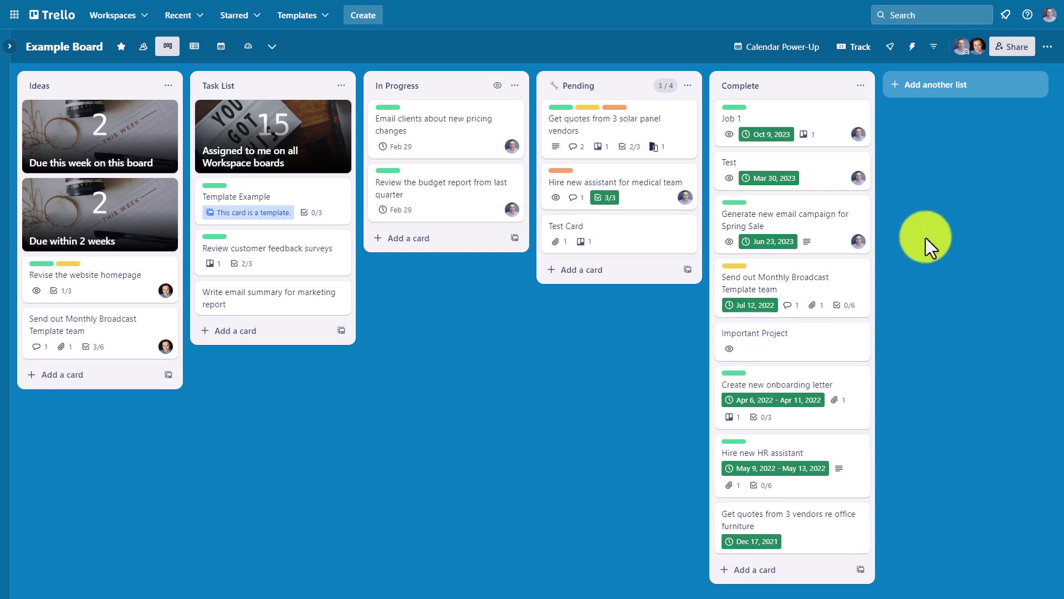
# Search 'mee' and open the archived 'Meeting Minutes - May 2, 2023' card.
pyautogui.click(928, 18)
pyautogui.write('meeting minutes')
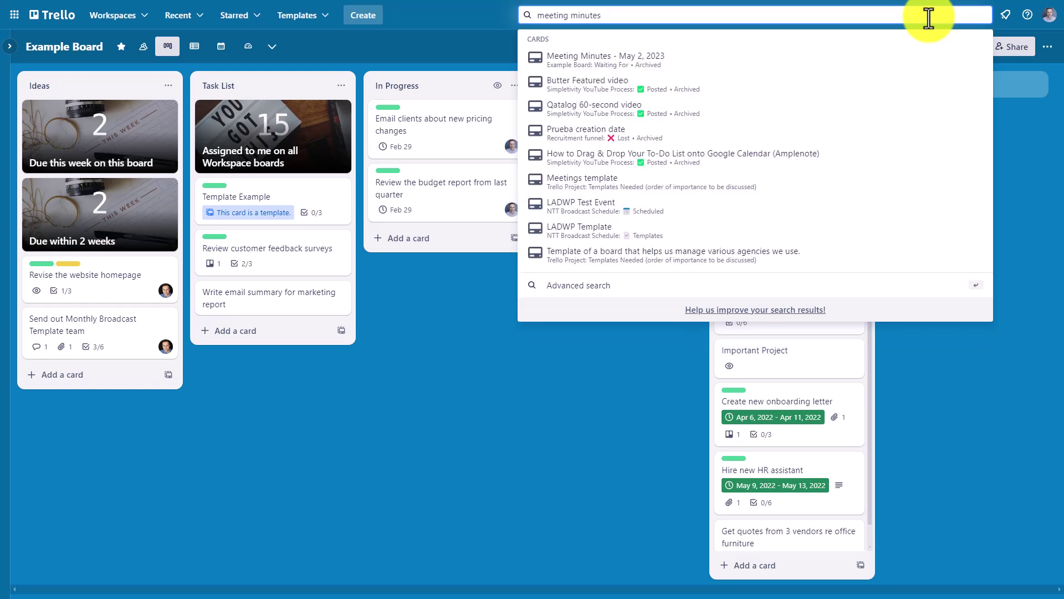
pyautogui.moveTo(723, 65)
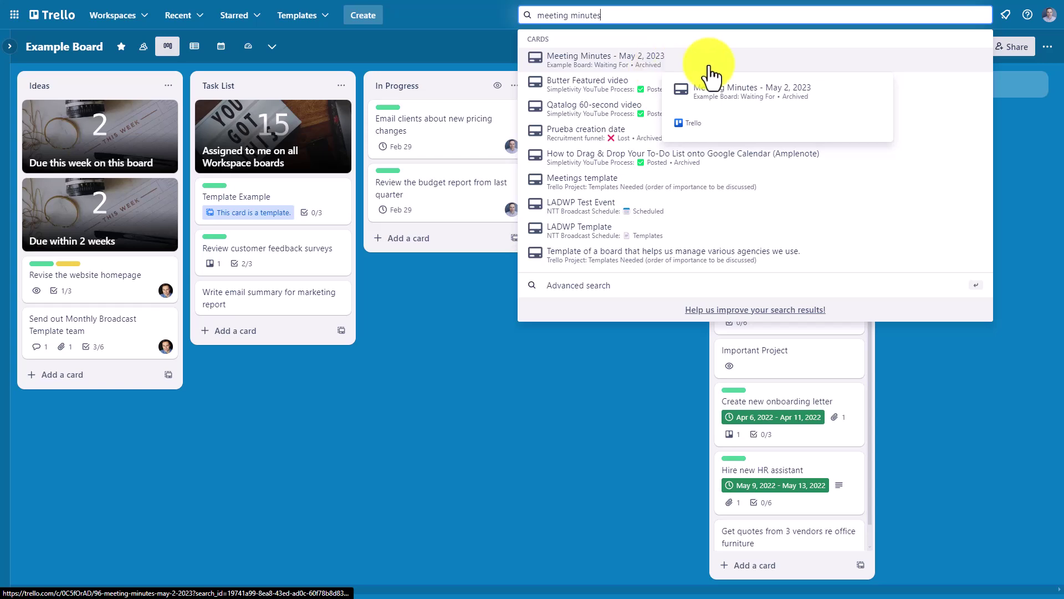
pyautogui.click(582, 61)
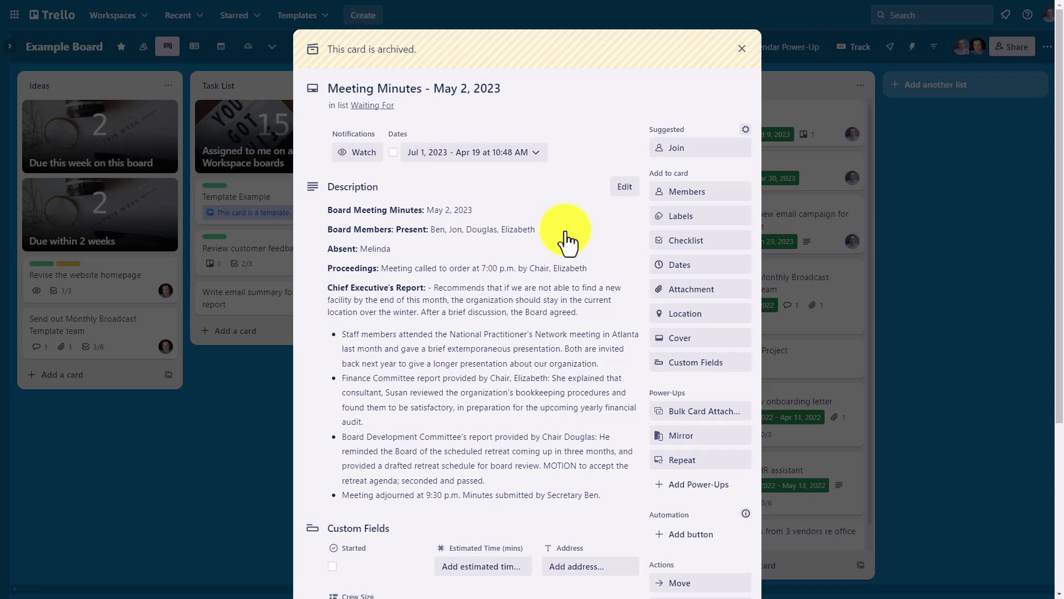
# Look over the archived meeting minutes card, then close it.
pyautogui.scroll(-4, 566, 241)
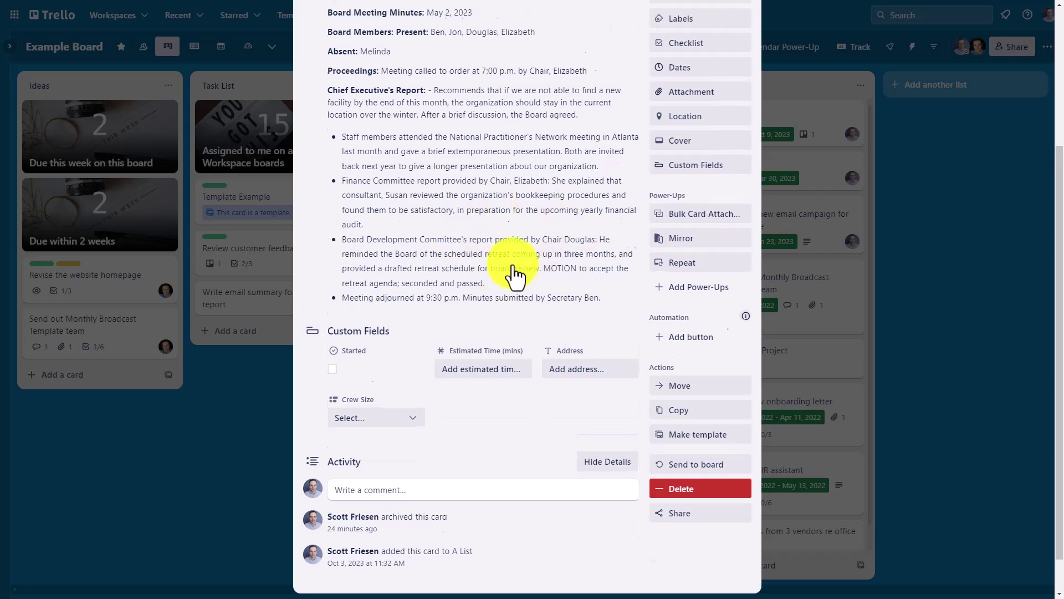
pyautogui.scroll(4, 514, 275)
pyautogui.scroll(-5, 516, 275)
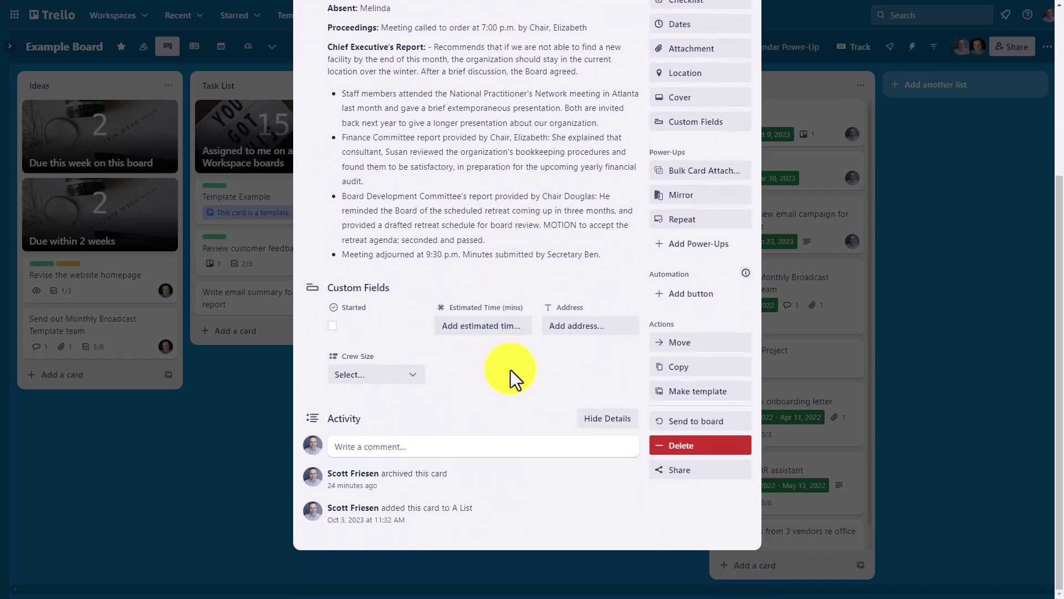
pyautogui.click(710, 435)
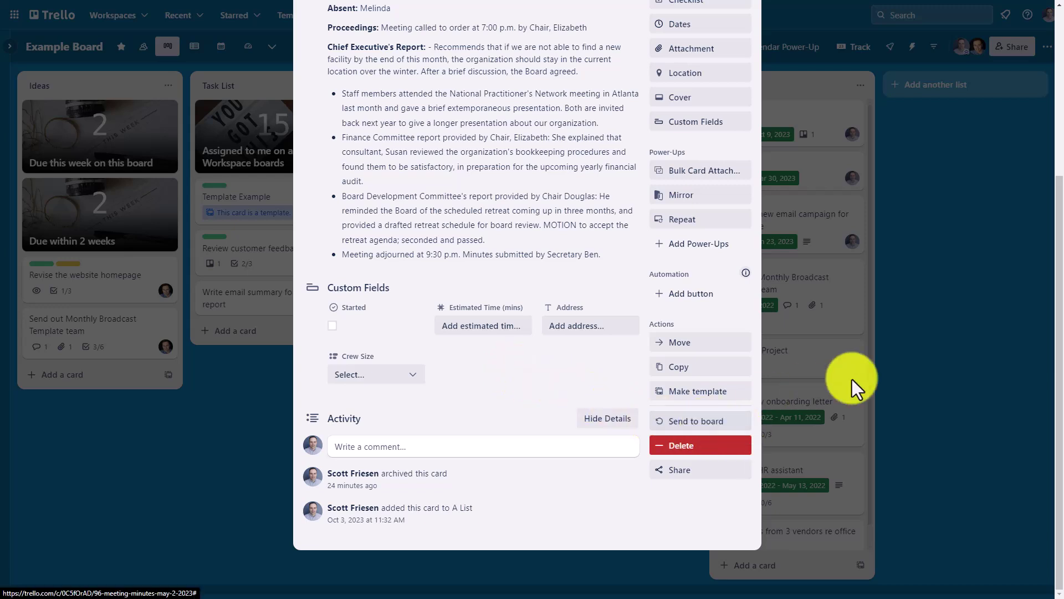
# Show Archived items from the board menu and scroll through the archived cards.
pyautogui.click(942, 350)
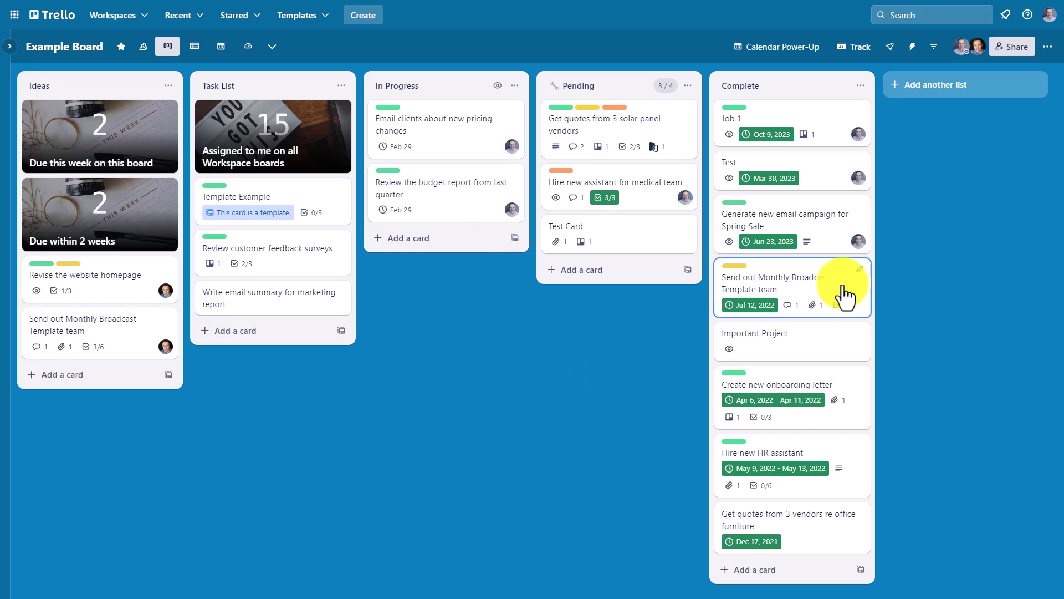
pyautogui.click(1047, 47)
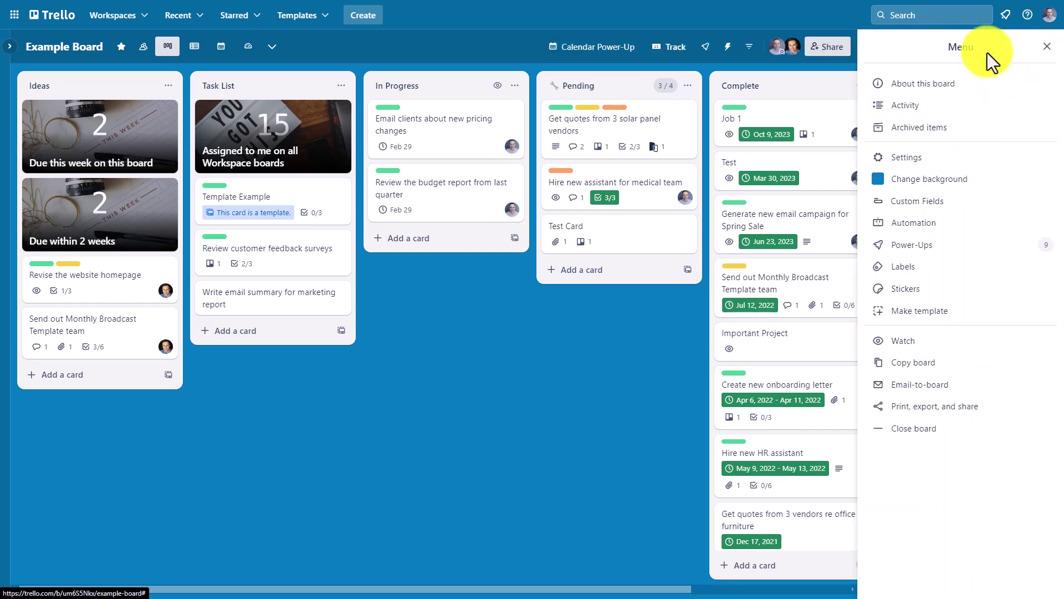
pyautogui.click(959, 128)
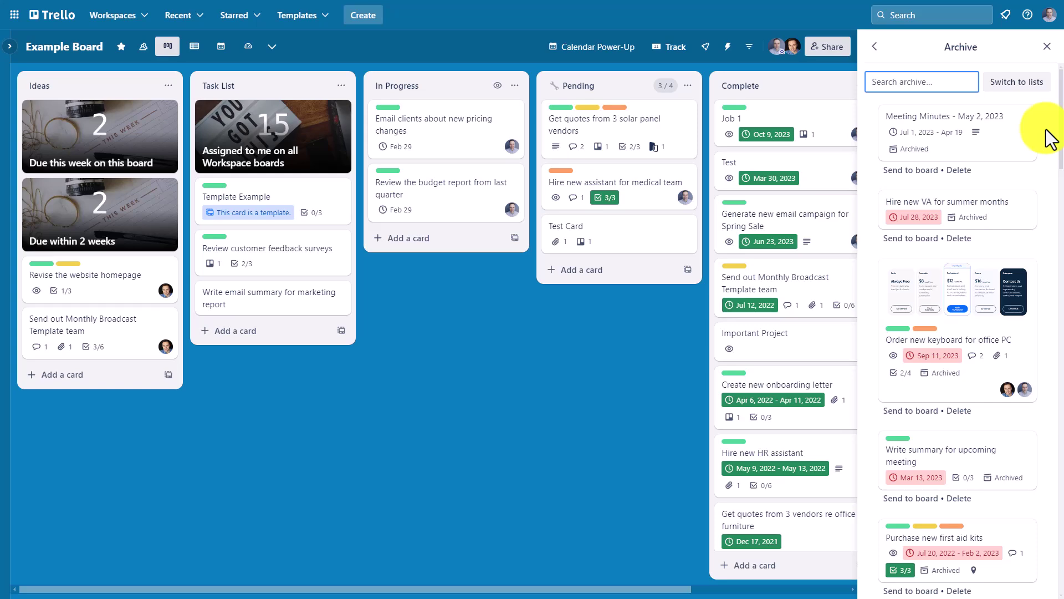
pyautogui.scroll(-7, 1050, 138)
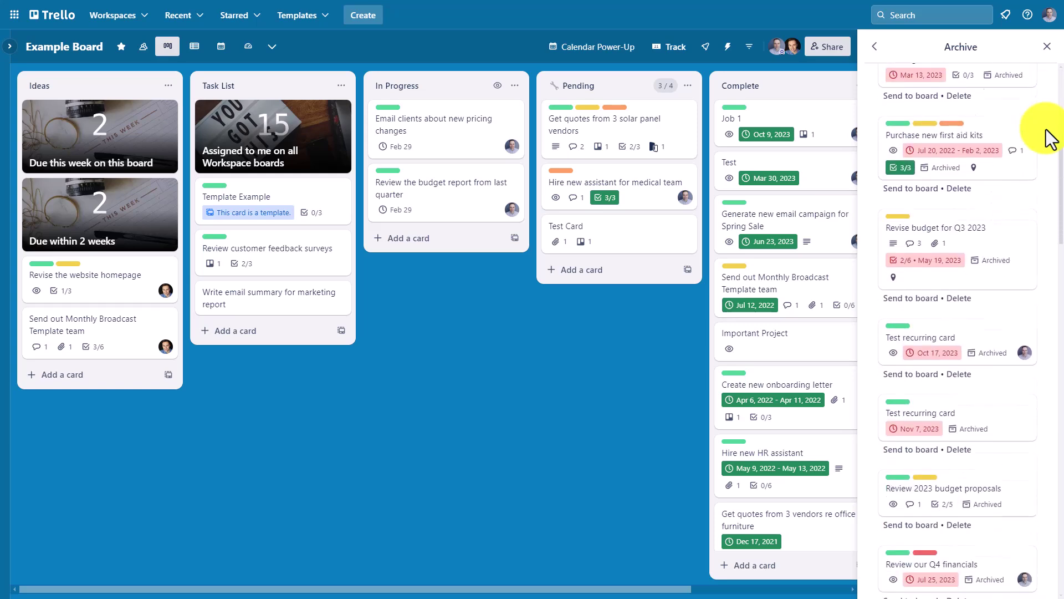
pyautogui.scroll(-8, 1050, 139)
pyautogui.scroll(7, 1050, 139)
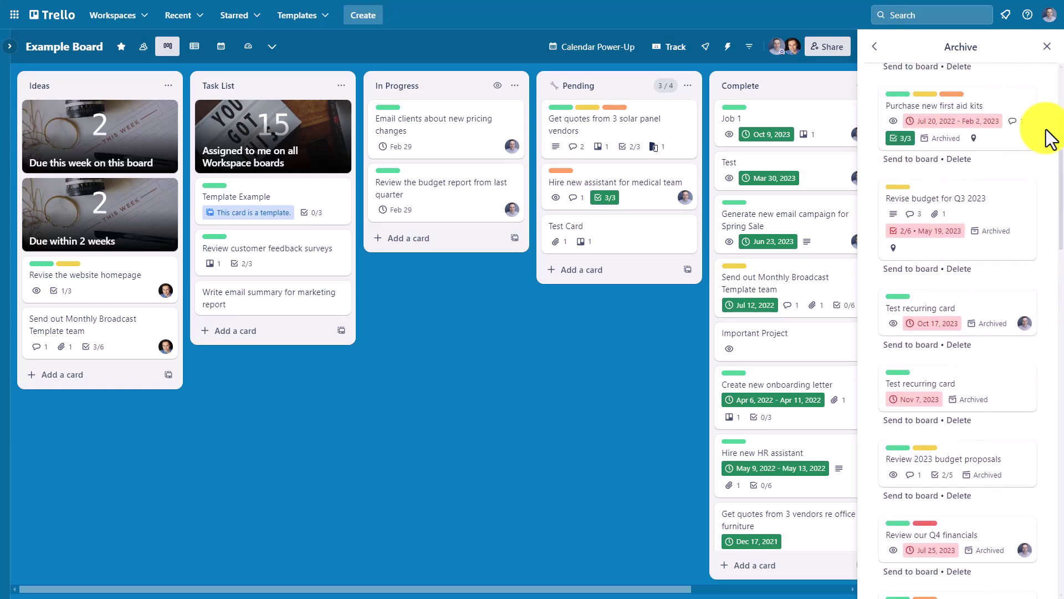
pyautogui.scroll(6, 1050, 138)
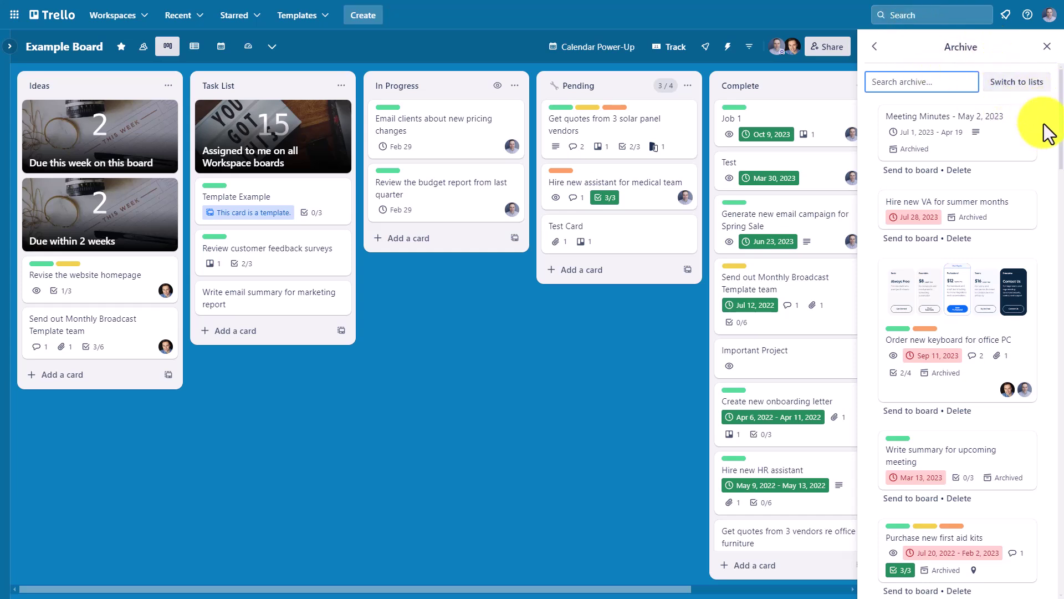
# Switch the archive to lists and send Waiting For back to the board.
pyautogui.click(1017, 86)
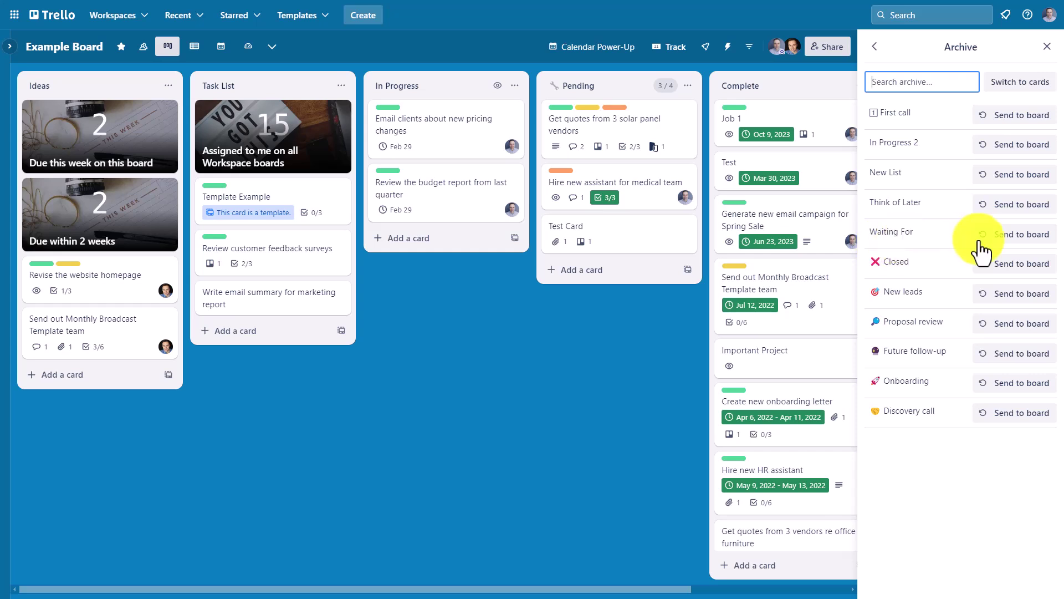
pyautogui.click(1041, 238)
pyautogui.click(793, 202)
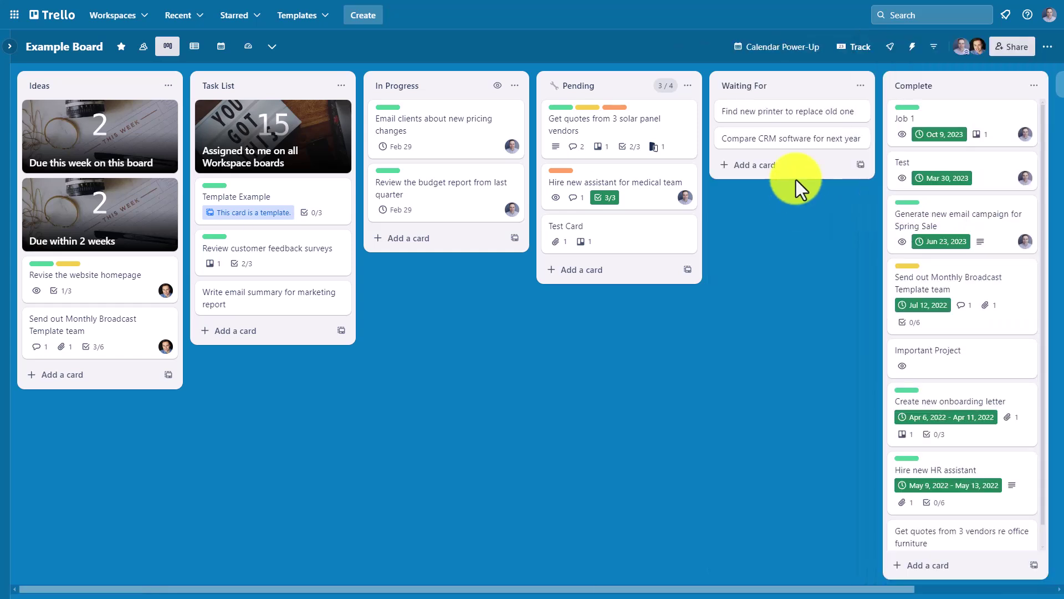